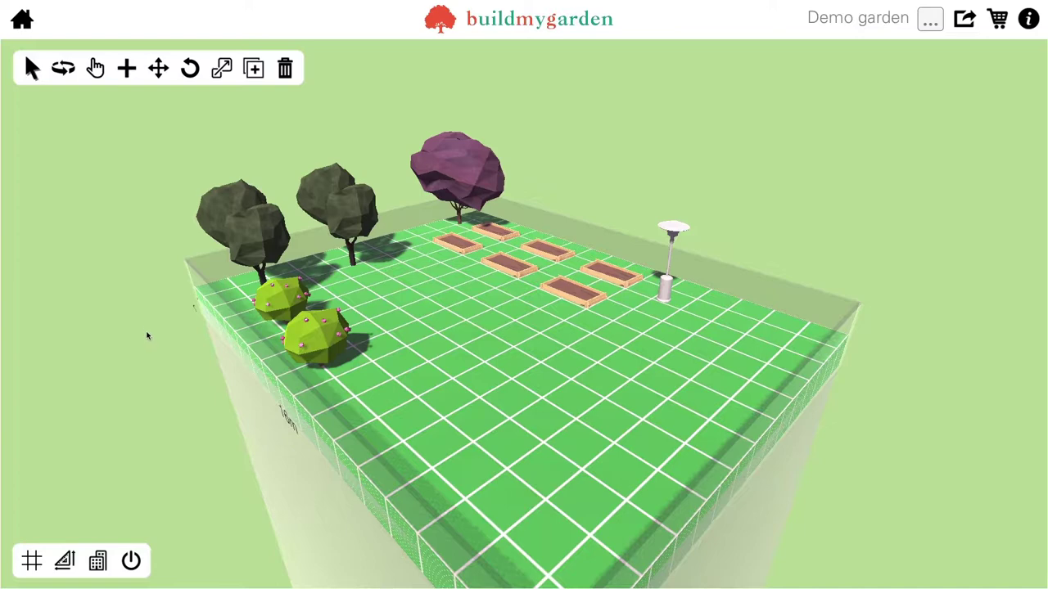
# Step: Switch the display of the grid, dimensions and buildings off and back on
pyautogui.click(36, 563)
pyautogui.click(36, 563)
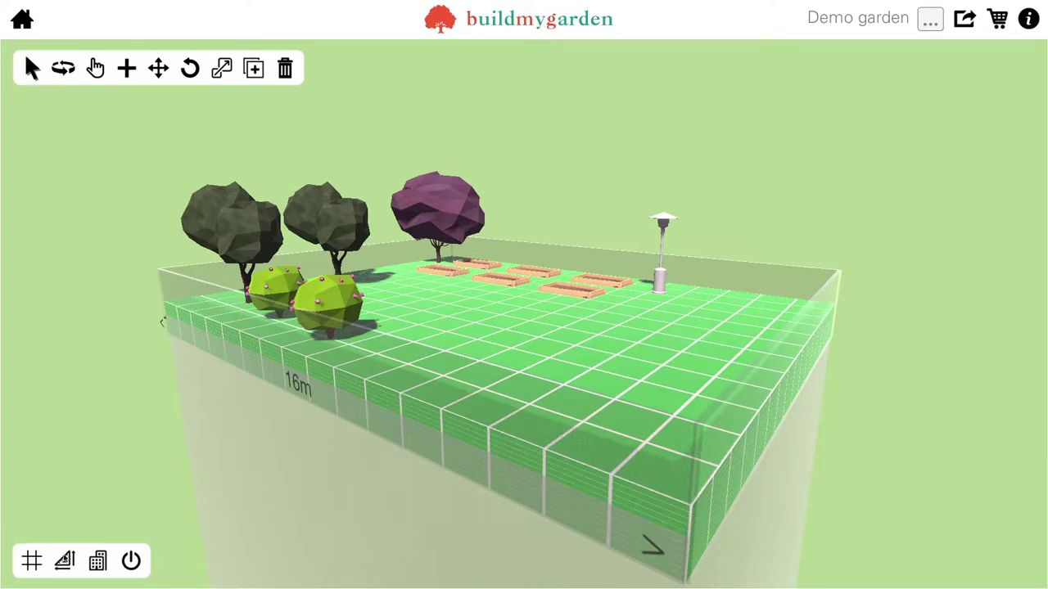
pyautogui.click(67, 563)
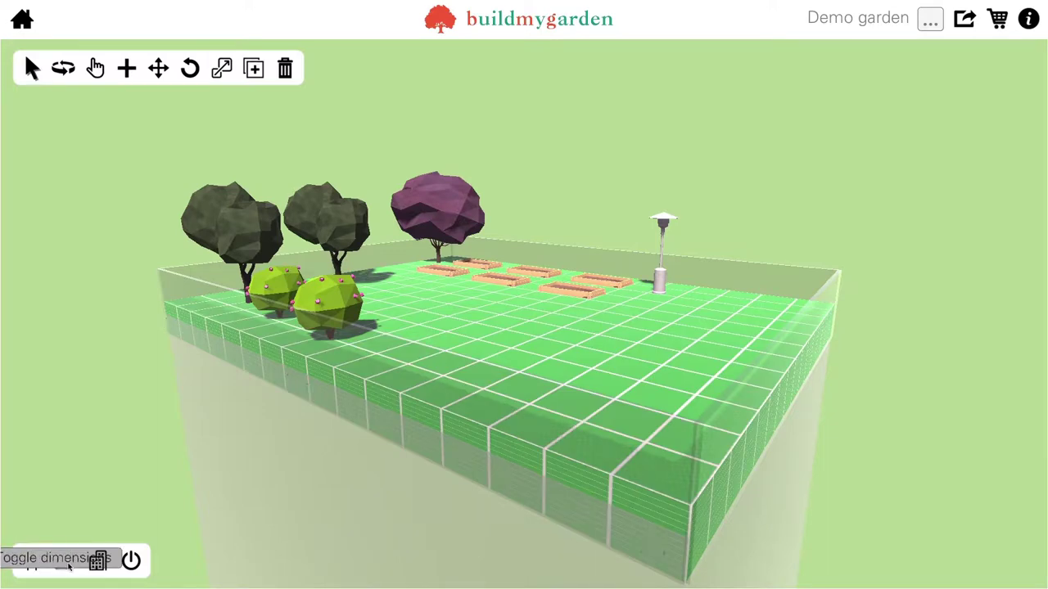
pyautogui.click(67, 563)
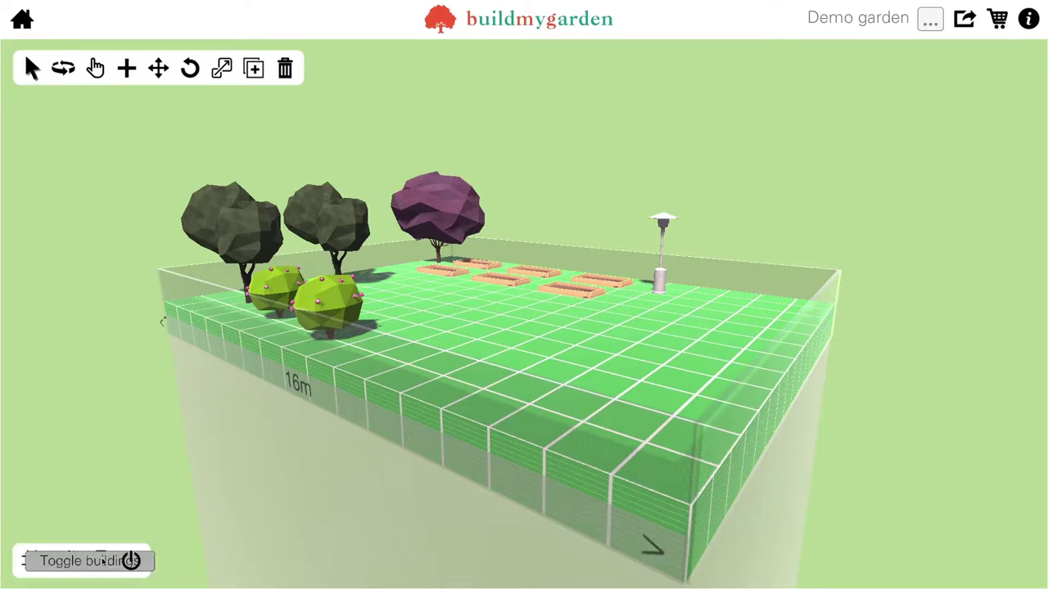
pyautogui.click(102, 561)
pyautogui.click(101, 560)
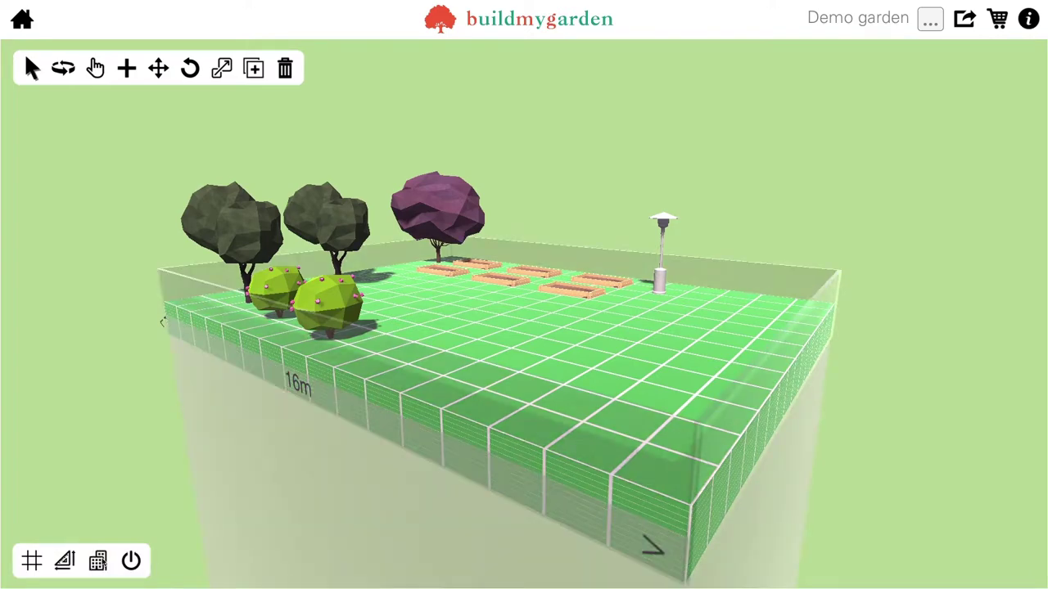
# Step: Select the olive tree nearest the flowering shrubs and the purple cherry tree to view their item details
pyautogui.click(131, 560)
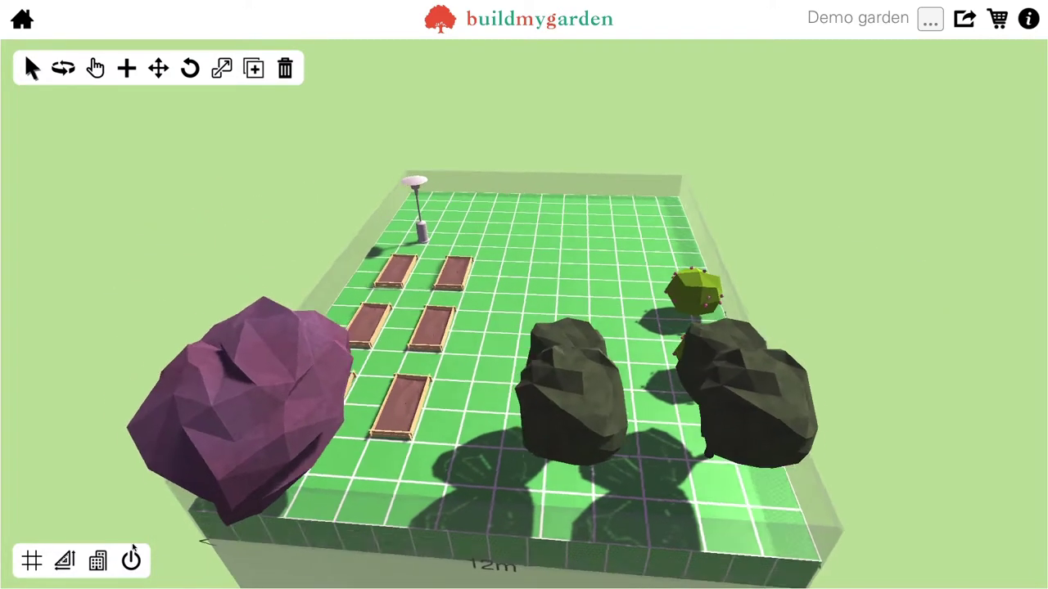
pyautogui.moveTo(783, 208); pyautogui.dragTo(568, 207)
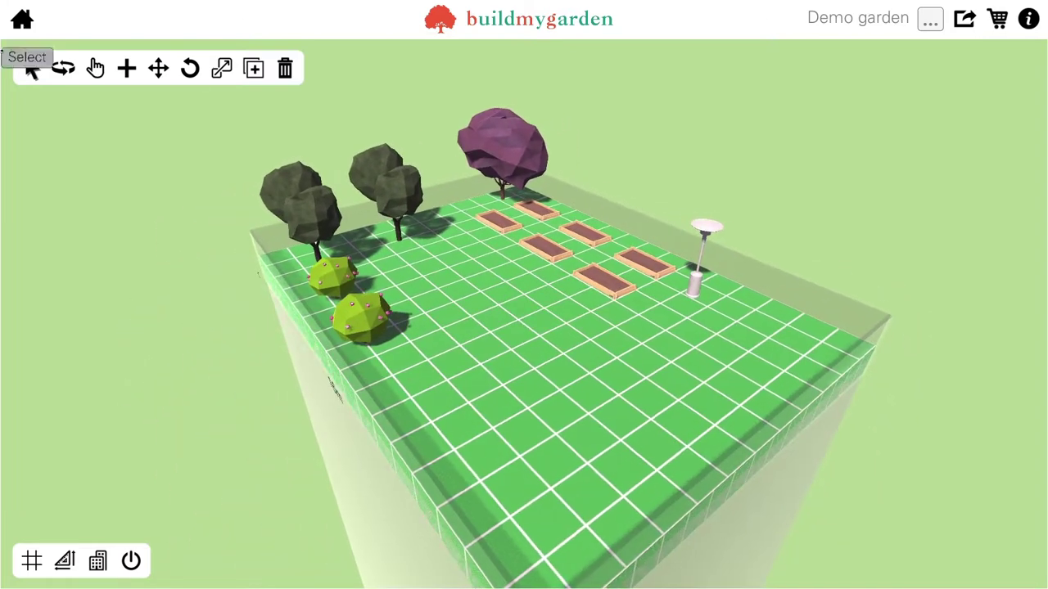
pyautogui.click(26, 57)
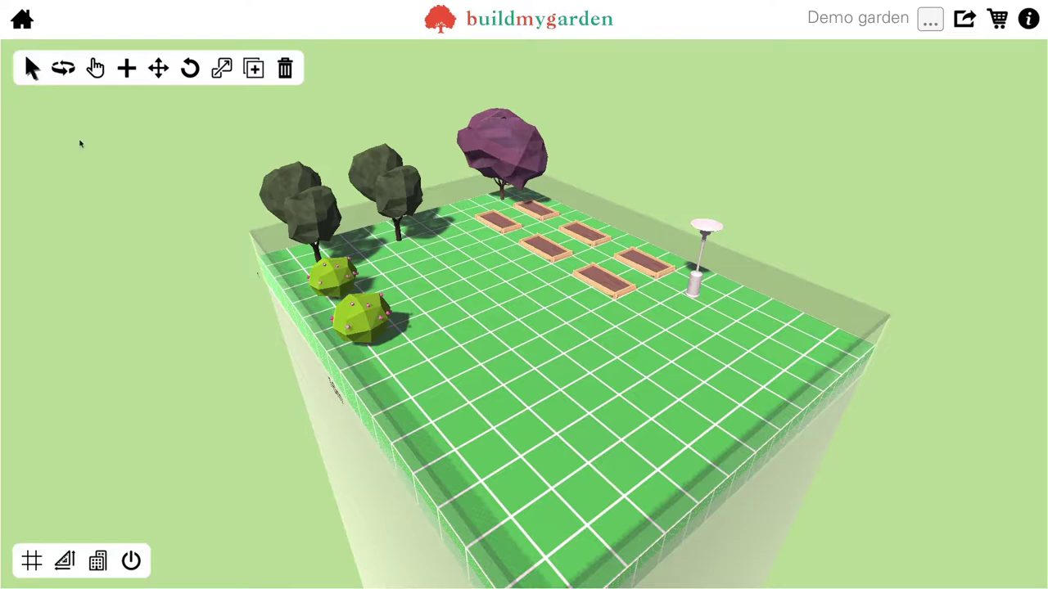
pyautogui.click(309, 214)
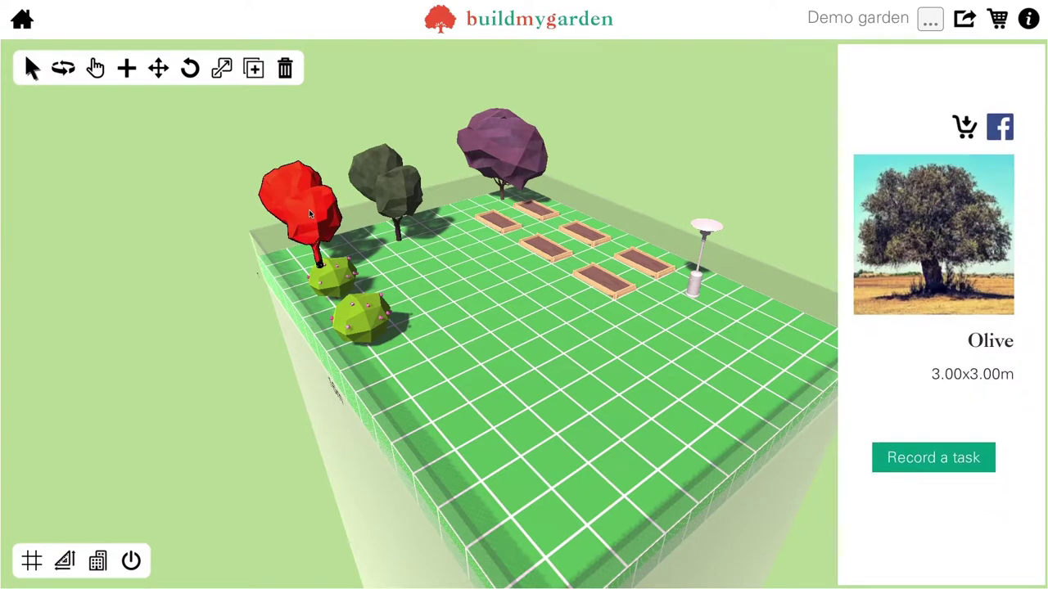
pyautogui.click(516, 139)
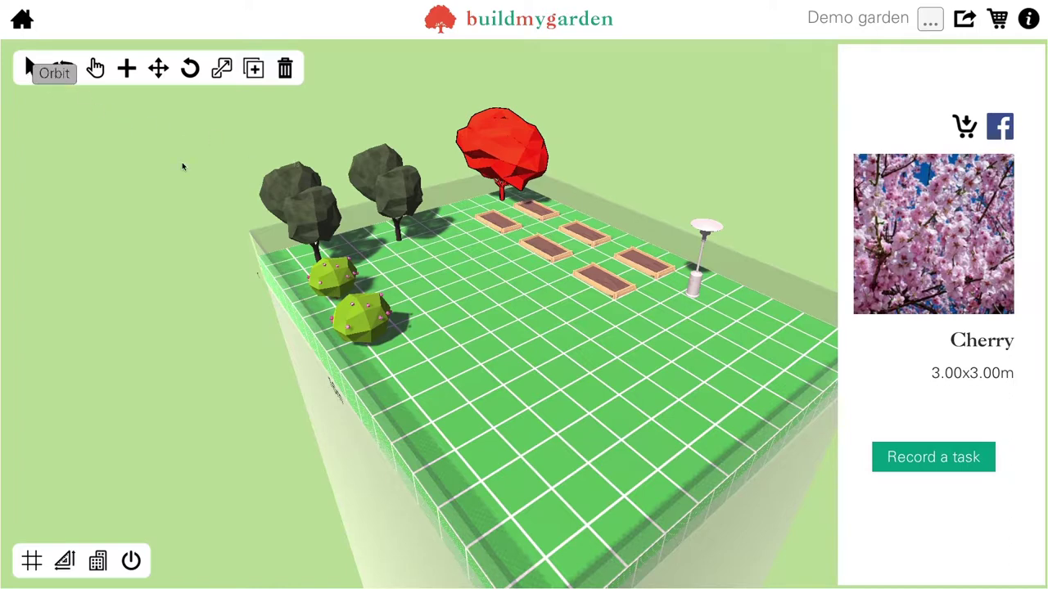
# Step: Add a Crab Apple tree from the tree plants along the garden's edge beyond the patio heater
pyautogui.moveTo(695, 330)
pyautogui.mouseDown()
pyautogui.moveTo(627, 344)
pyautogui.moveTo(706, 330)
pyautogui.moveTo(691, 319)
pyautogui.mouseUp()
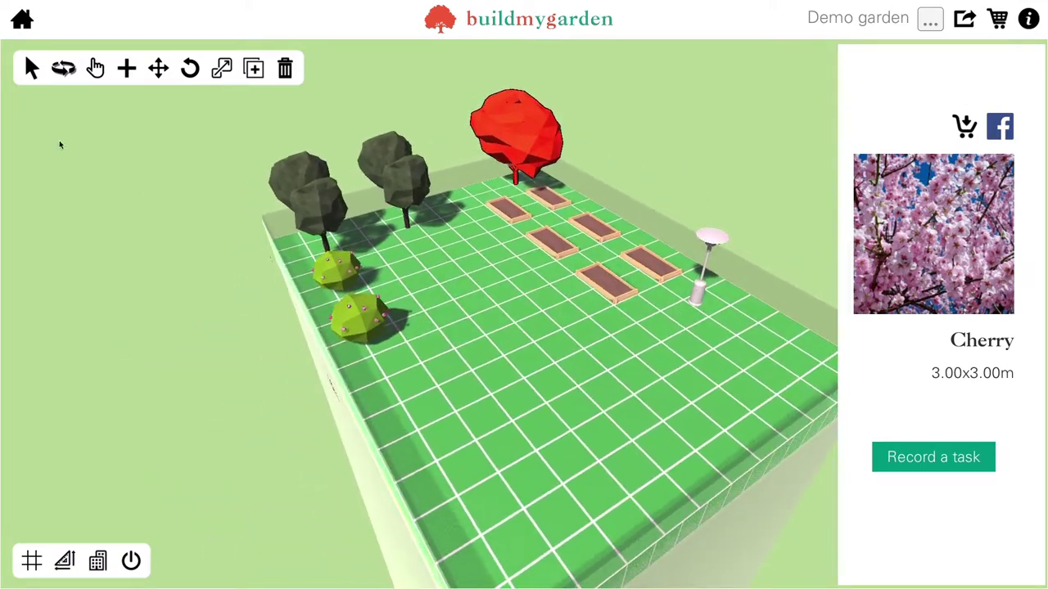
pyautogui.click(96, 68)
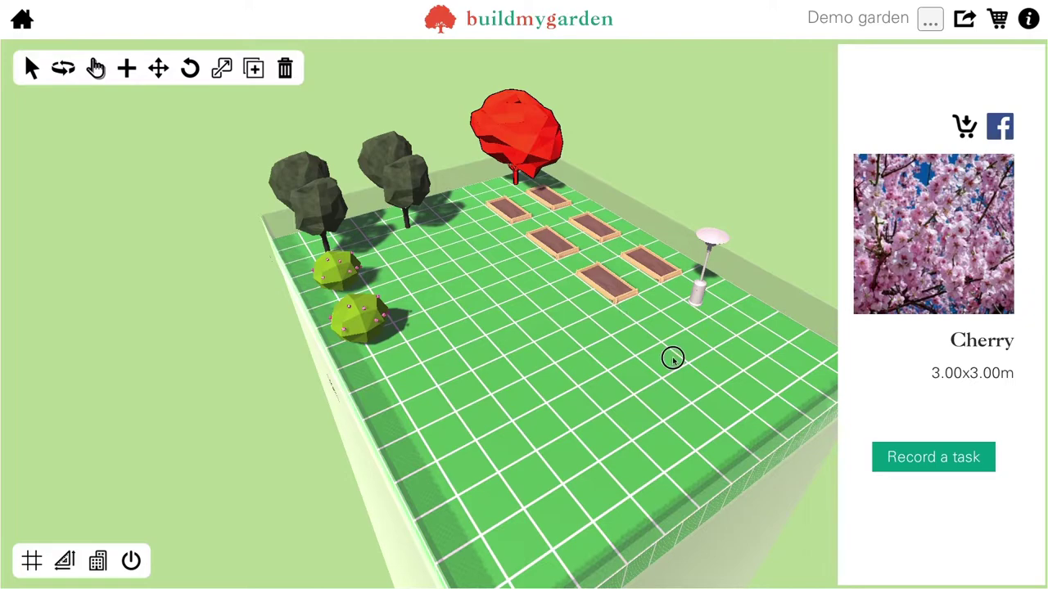
pyautogui.moveTo(671, 358); pyautogui.dragTo(556, 343)
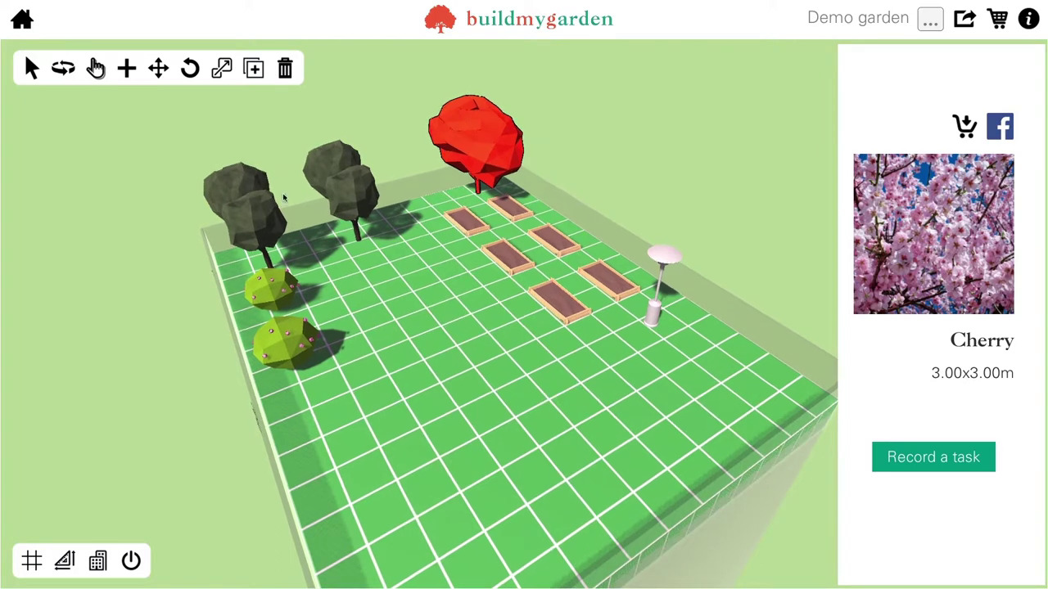
pyautogui.click(127, 69)
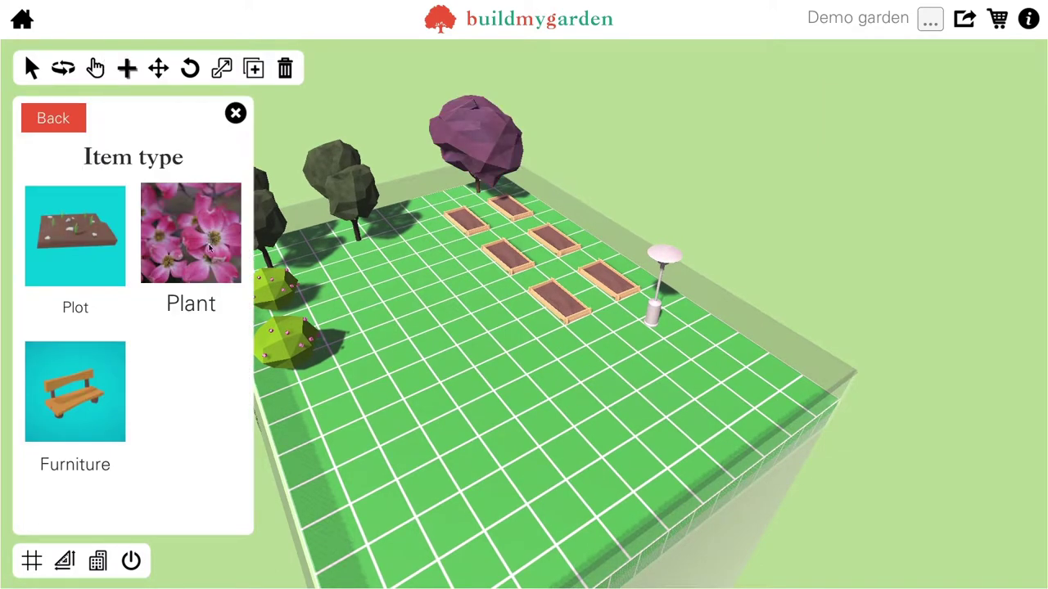
pyautogui.click(209, 248)
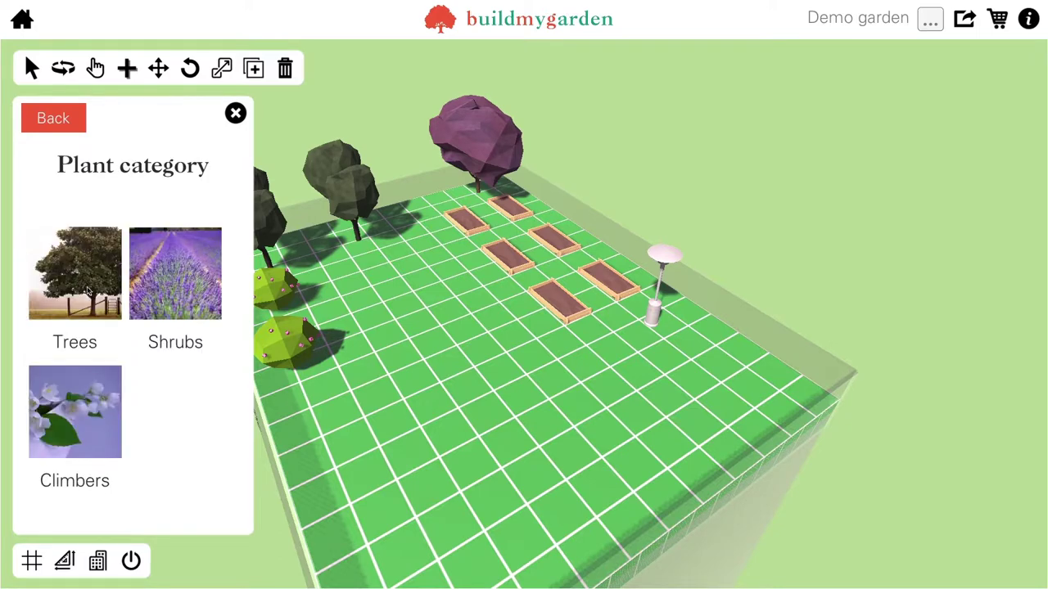
pyautogui.click(82, 279)
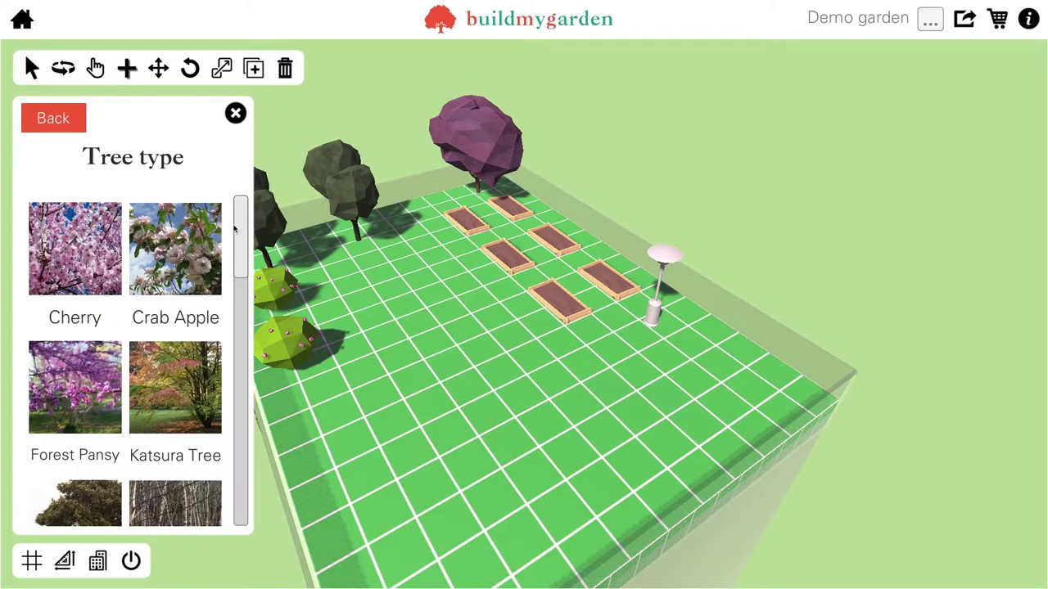
pyautogui.moveTo(182, 256); pyautogui.dragTo(757, 384)
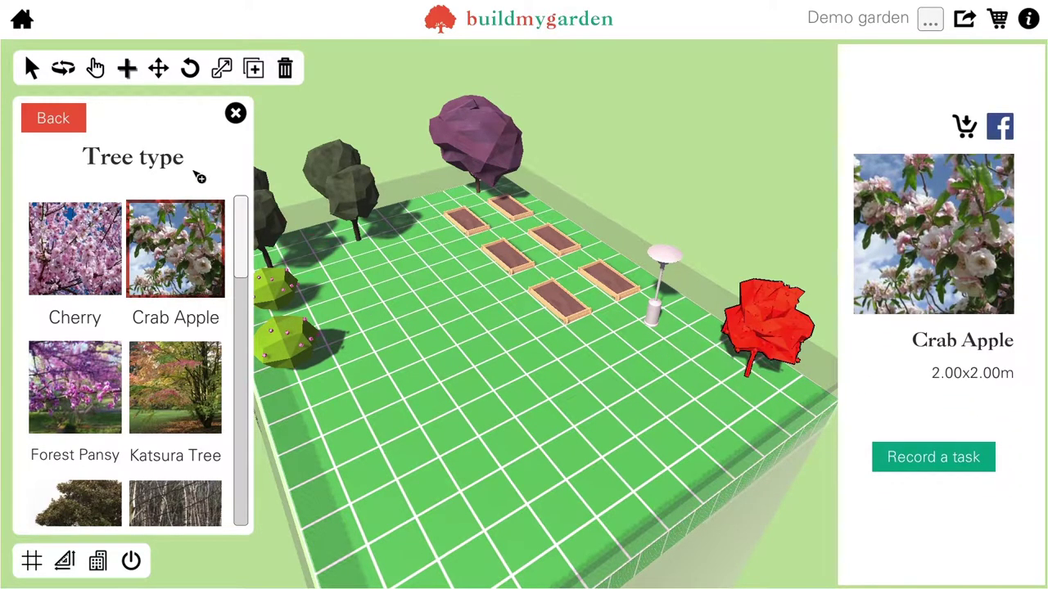
pyautogui.click(235, 113)
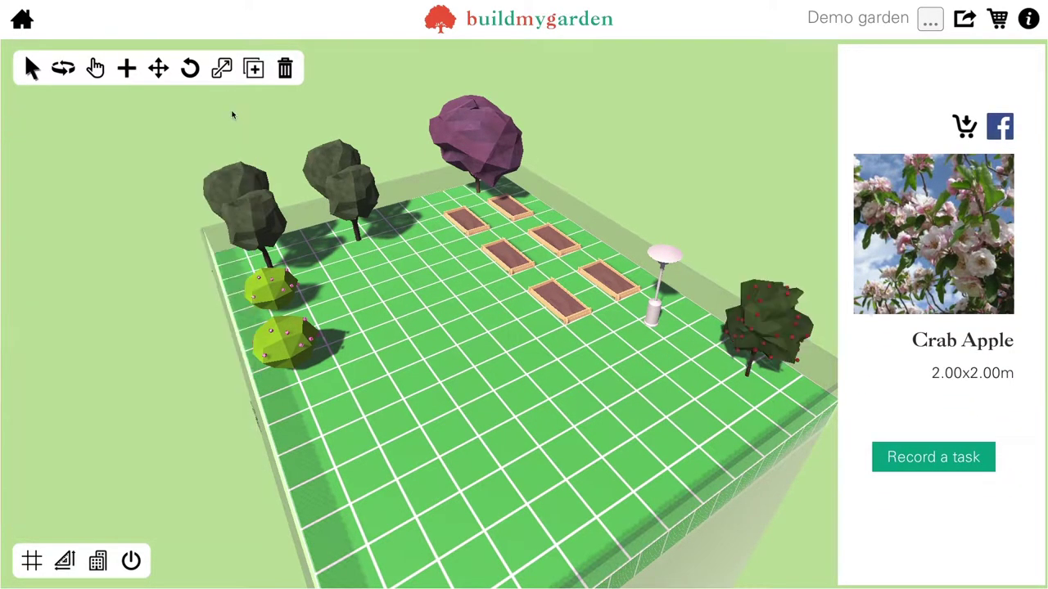
# Step: Move the crab apple tree closer to the garden corner beyond the heater and rotate it in place
pyautogui.click(160, 70)
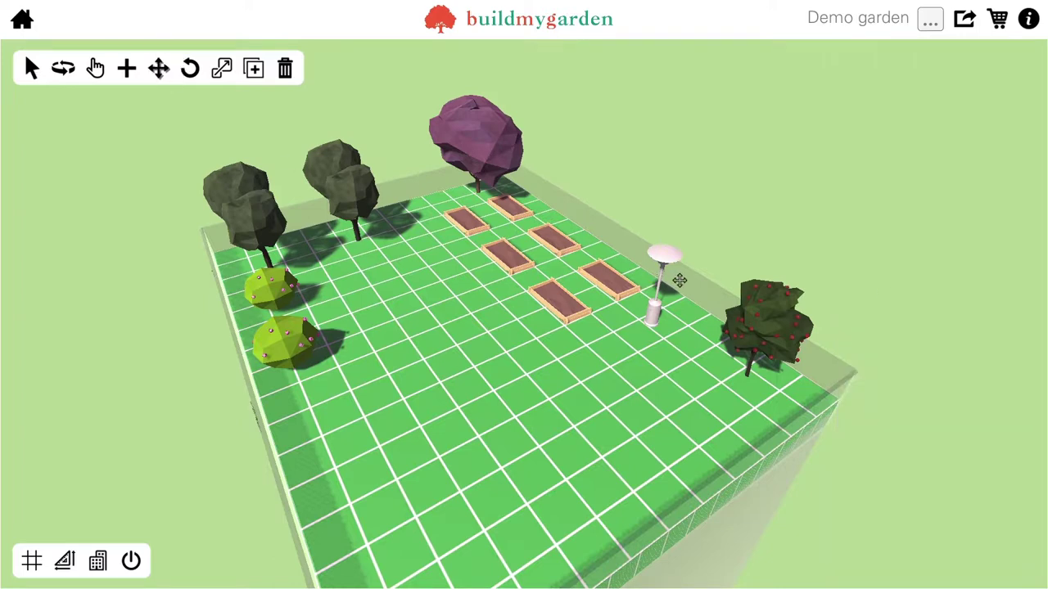
pyautogui.moveTo(769, 312)
pyautogui.mouseDown()
pyautogui.moveTo(669, 349)
pyautogui.moveTo(762, 337)
pyautogui.moveTo(771, 325)
pyautogui.mouseUp()
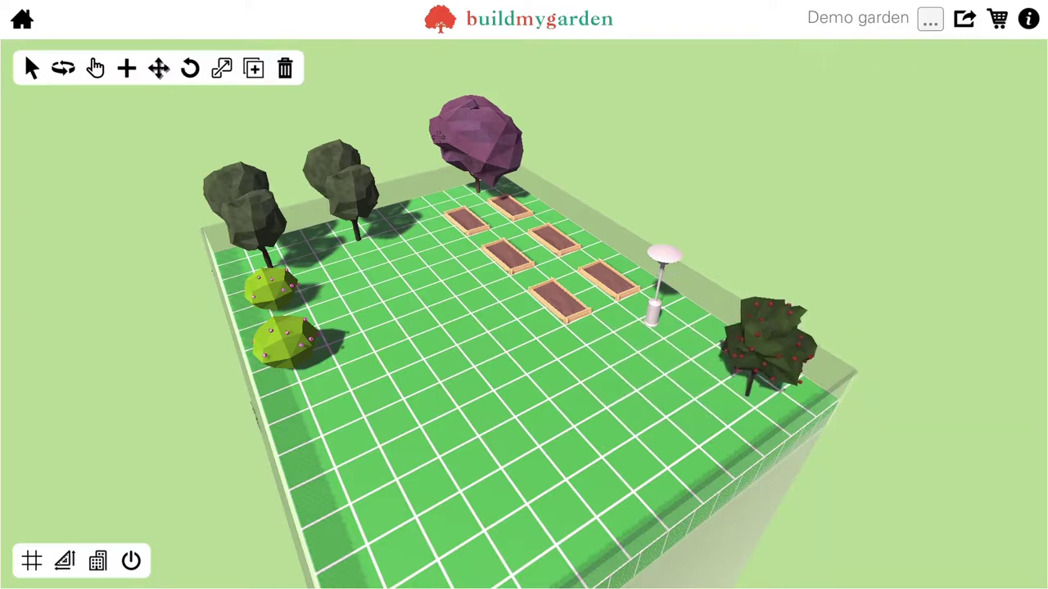
pyautogui.moveTo(721, 334); pyautogui.dragTo(772, 329)
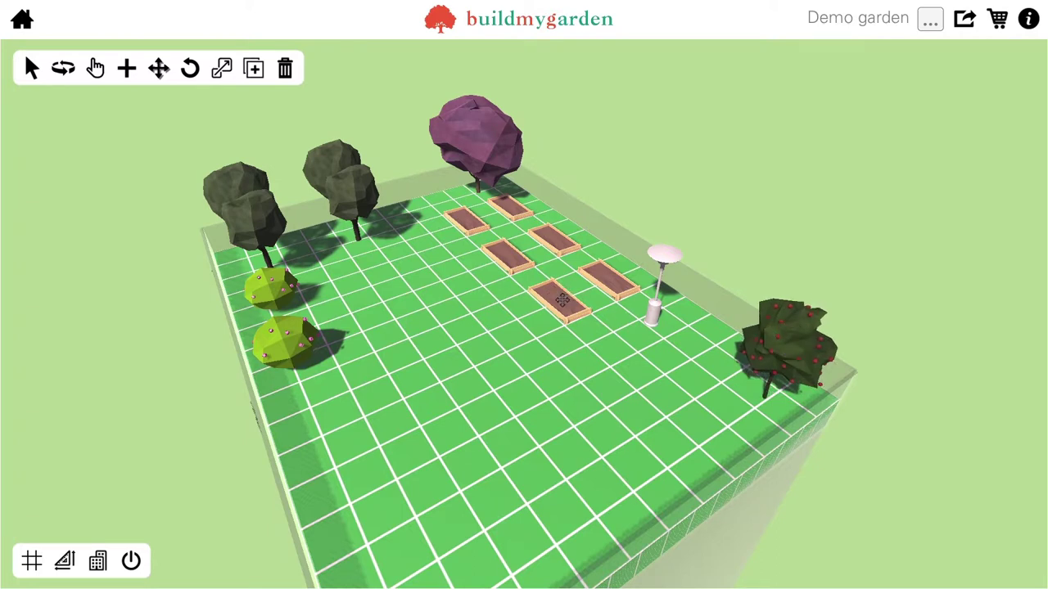
pyautogui.moveTo(561, 300)
pyautogui.mouseDown()
pyautogui.moveTo(514, 328)
pyautogui.moveTo(565, 336)
pyautogui.moveTo(535, 304)
pyautogui.moveTo(555, 293)
pyautogui.mouseUp()
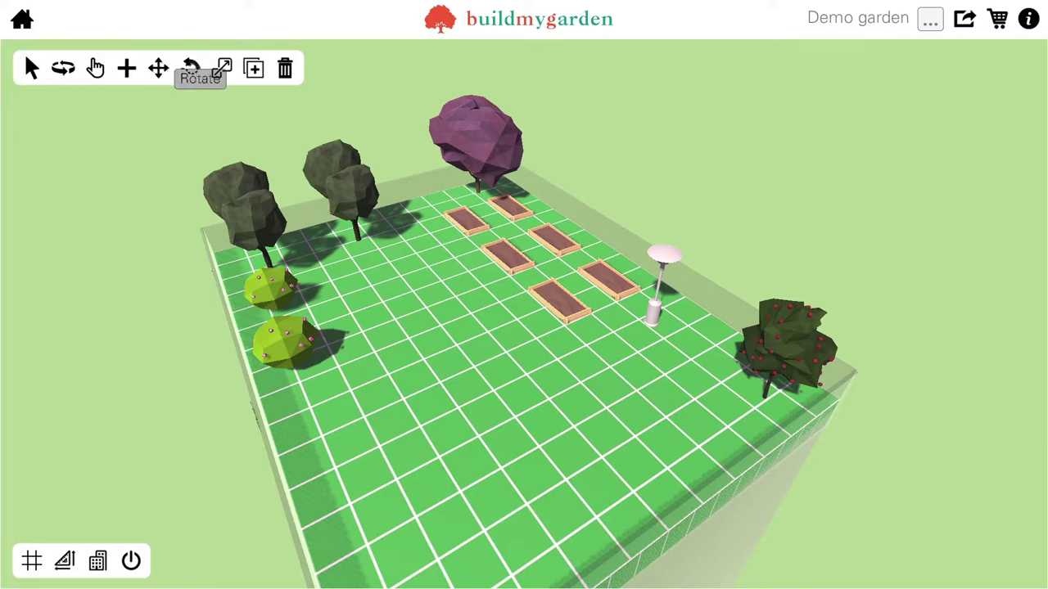
pyautogui.click(190, 67)
pyautogui.moveTo(778, 333); pyautogui.dragTo(807, 339)
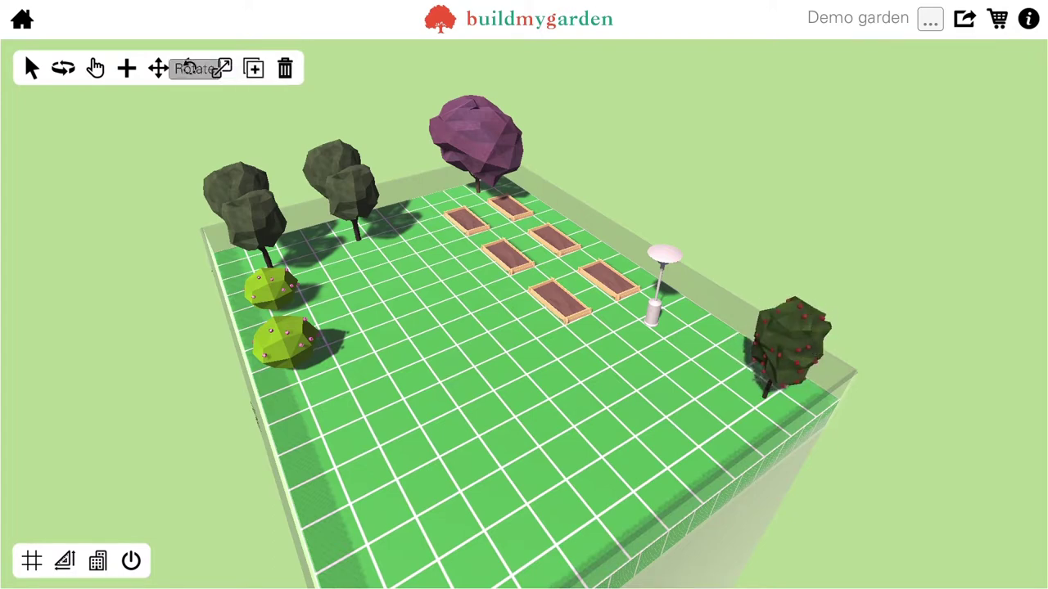
# Step: Scale the flowering shrub farther from the olive trees to slightly larger than its original size
pyautogui.click(221, 67)
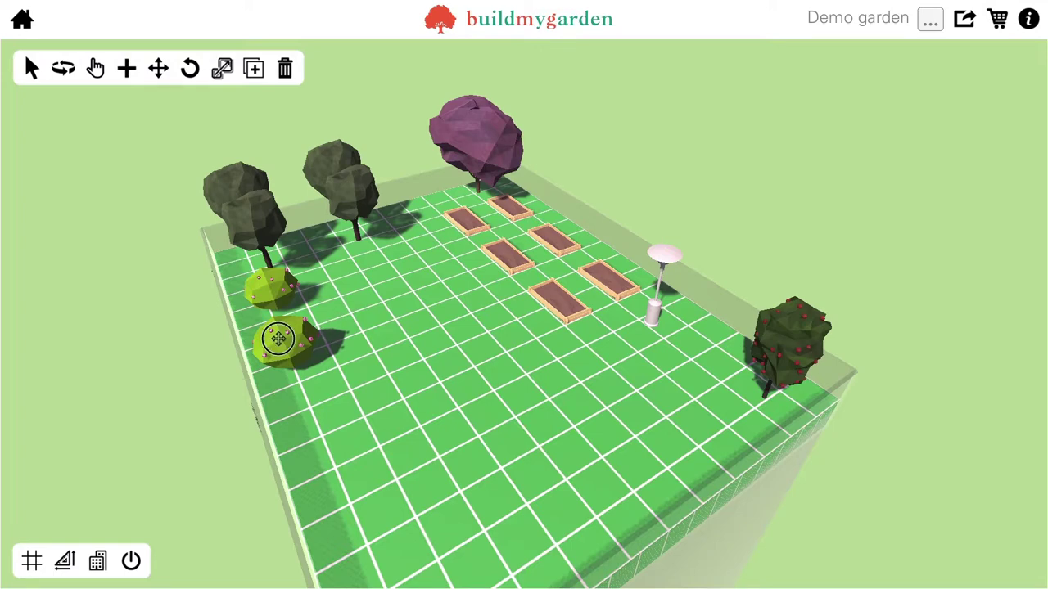
pyautogui.moveTo(275, 339); pyautogui.dragTo(290, 324)
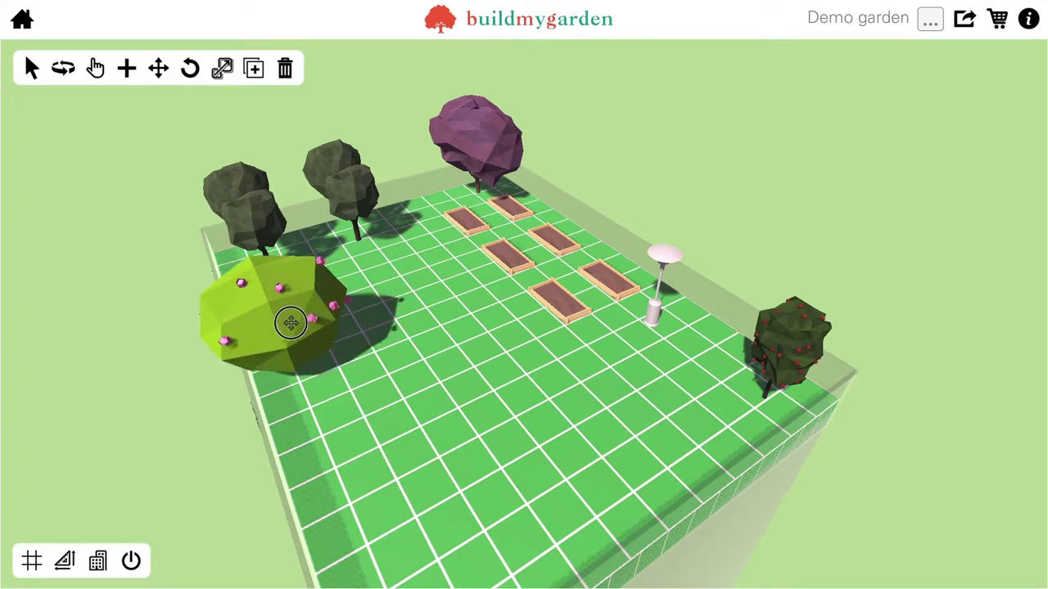
pyautogui.moveTo(290, 323)
pyautogui.mouseDown()
pyautogui.moveTo(281, 346)
pyautogui.moveTo(286, 334)
pyautogui.mouseUp()
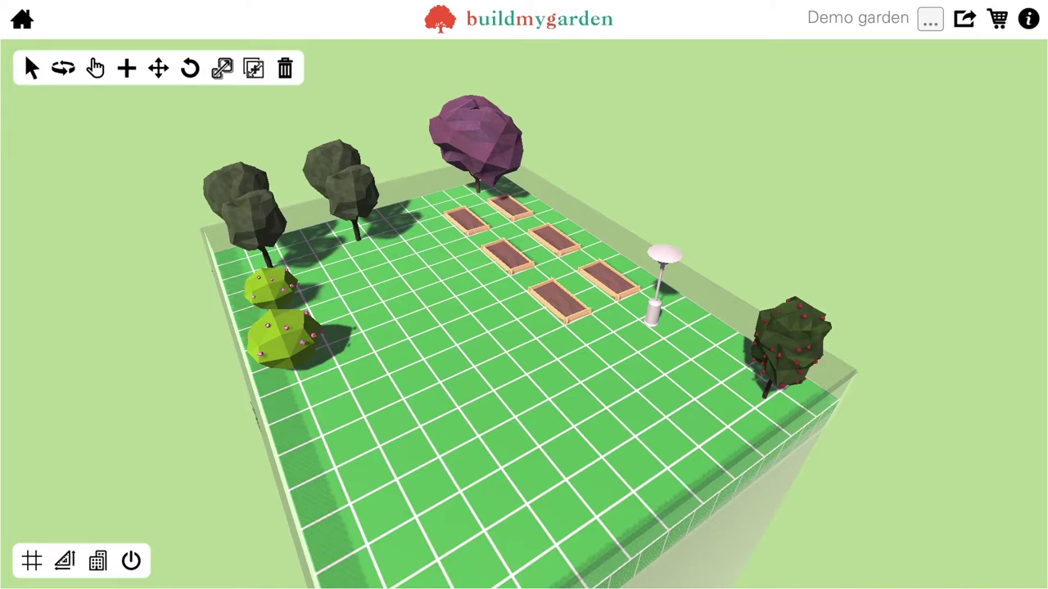
# Step: Duplicate the inner raised bed of the row nearest the heater, placing the copy beside it with a one-square gap
pyautogui.moveTo(499, 299); pyautogui.dragTo(498, 299)
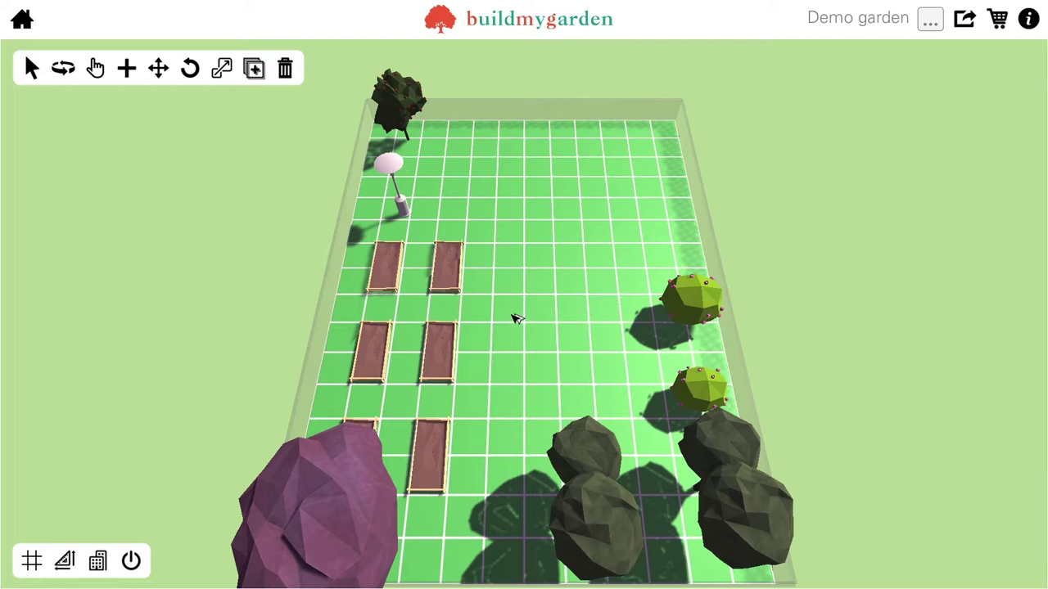
pyautogui.click(448, 264)
pyautogui.moveTo(448, 264); pyautogui.dragTo(518, 278)
pyautogui.click(518, 278)
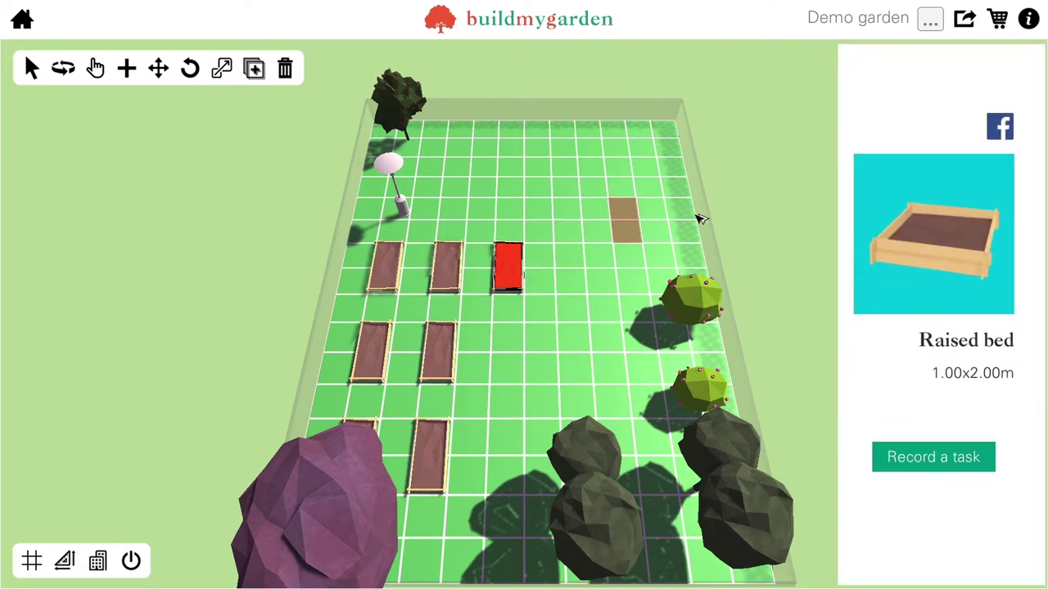
# Step: Duplicate the patio heater onto the open lawn on the opposite side of the garden, near the flowering shrubs
pyautogui.moveTo(768, 190); pyautogui.dragTo(565, 183)
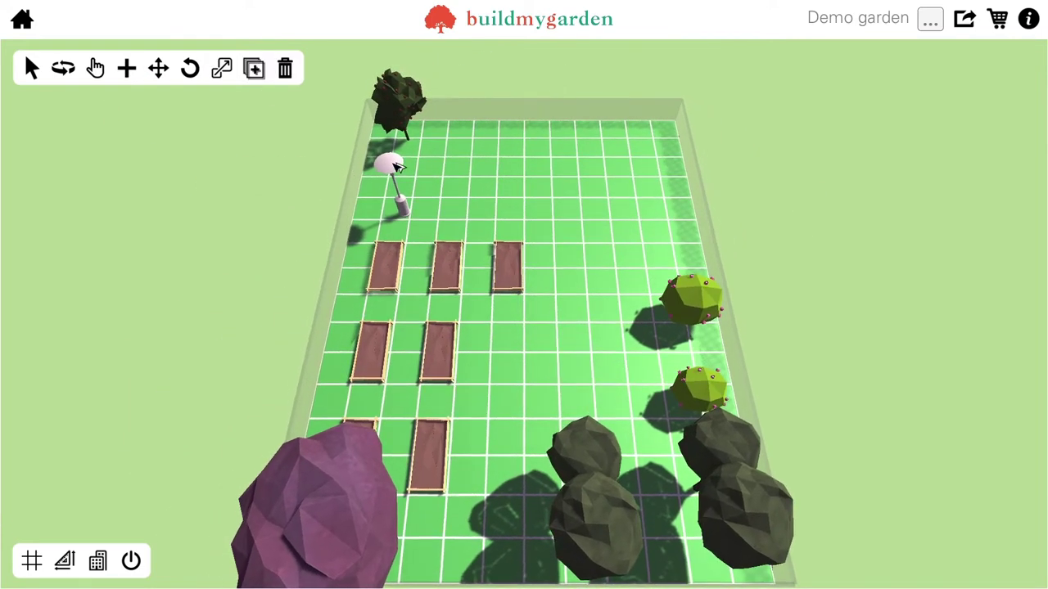
pyautogui.click(396, 166)
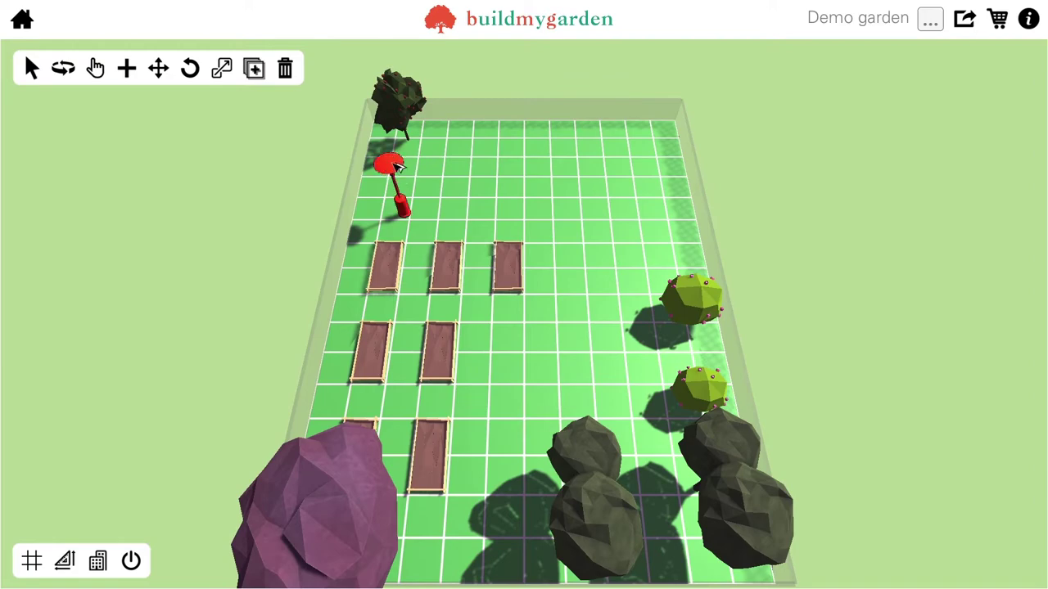
pyautogui.click(640, 217)
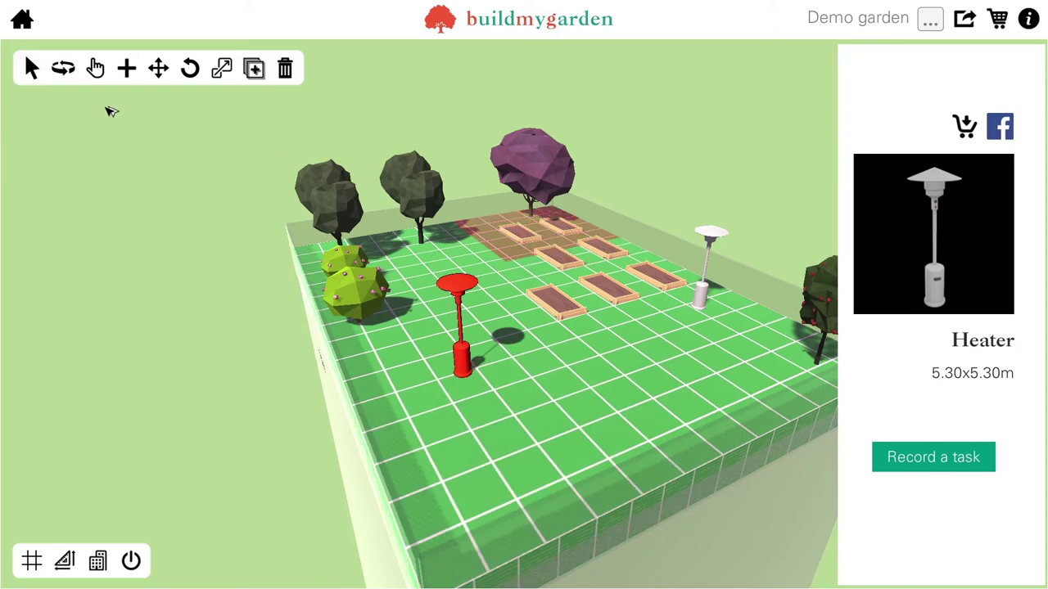
# Step: Delete both patio heaters from the garden
pyautogui.click(285, 70)
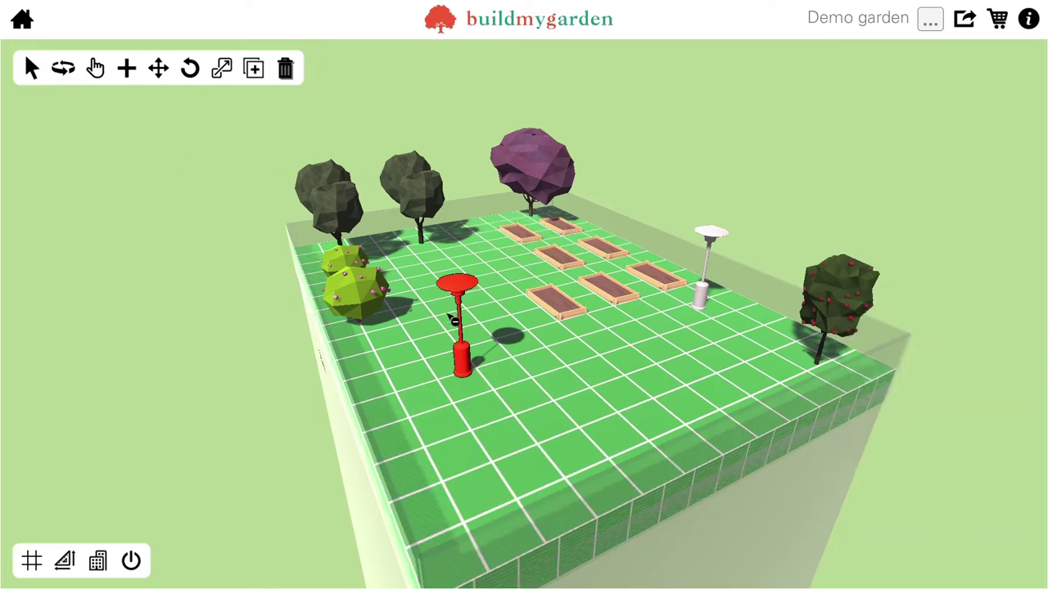
pyautogui.click(701, 292)
pyautogui.click(466, 364)
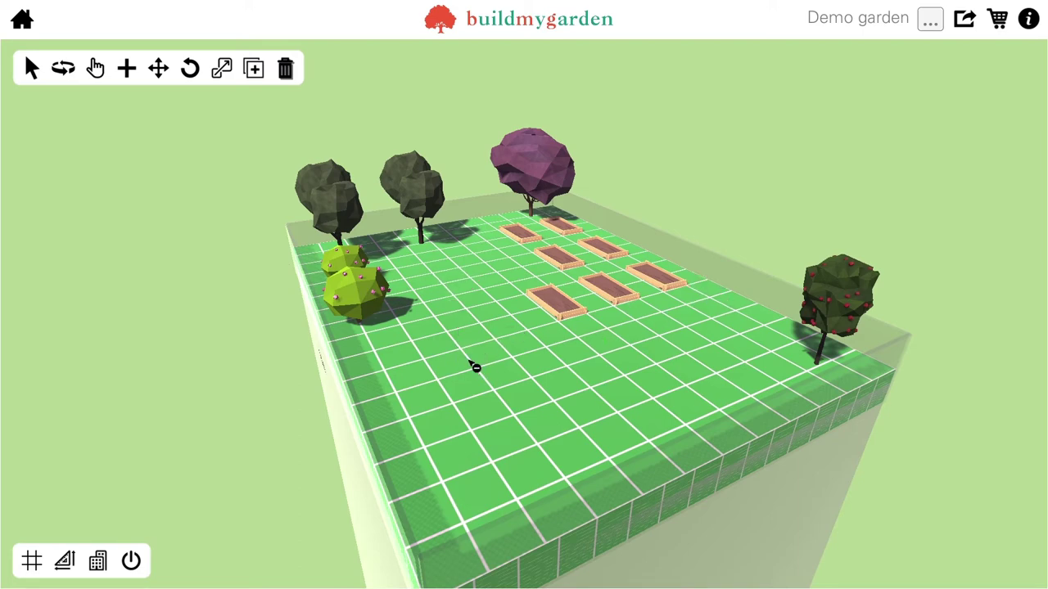